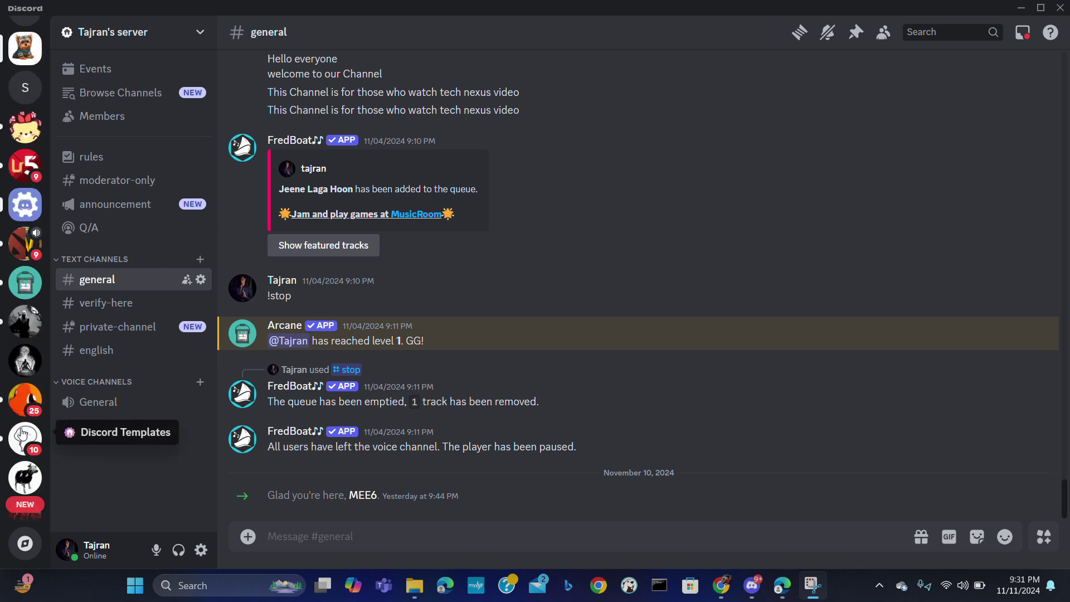
pyautogui.scroll(-5, 25, 421)
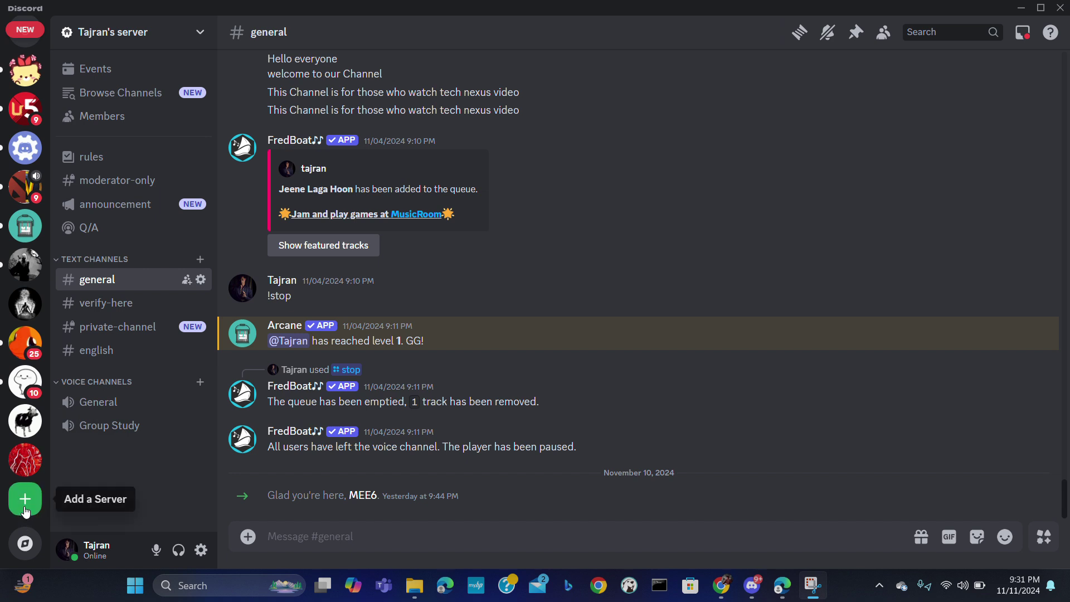
pyautogui.scroll(5, 25, 418)
pyautogui.scroll(3, 18, 361)
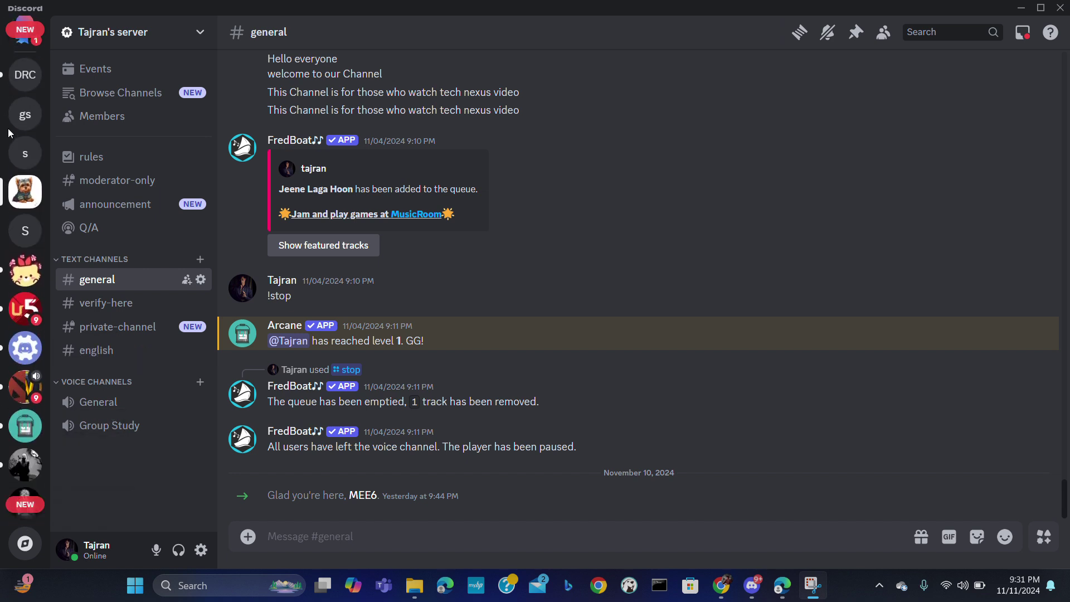
# Step: In Server Settings, replace the server name 'server' with 'Project New' and save
pyautogui.click(18, 153)
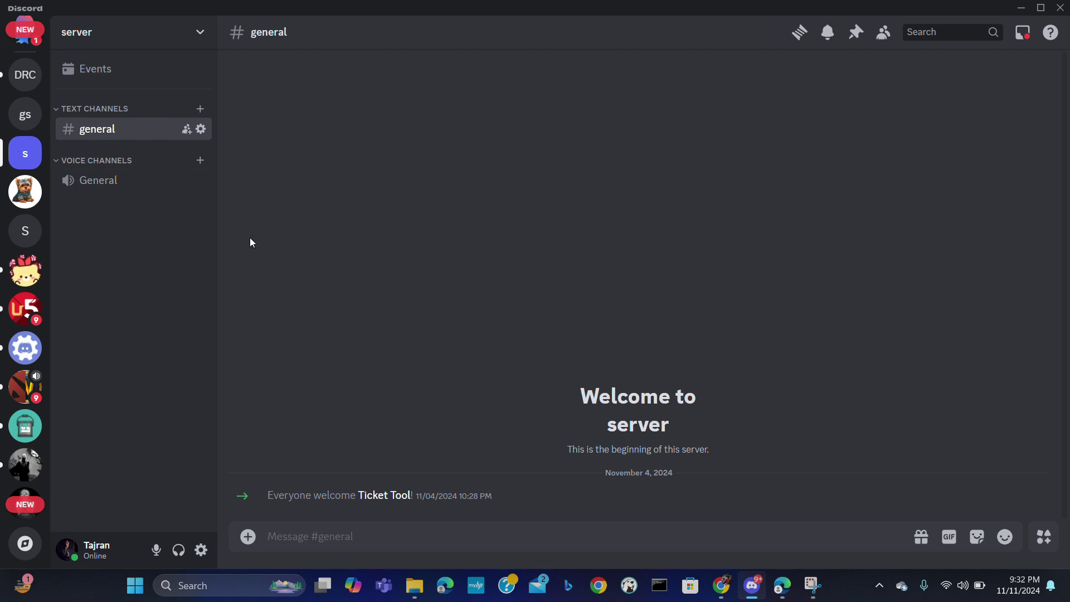
pyautogui.click(199, 32)
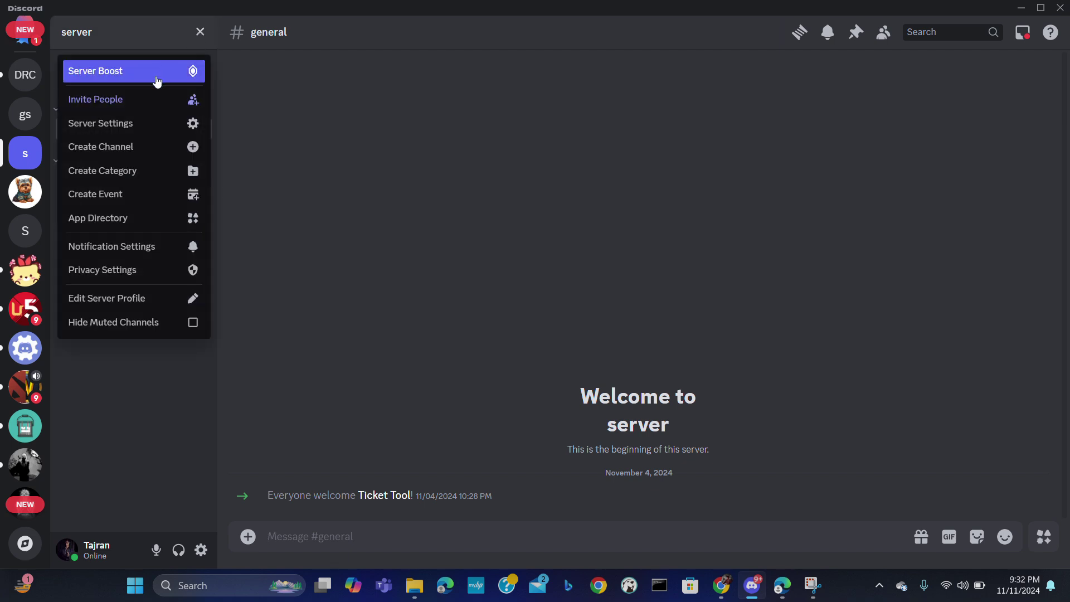
pyautogui.click(147, 125)
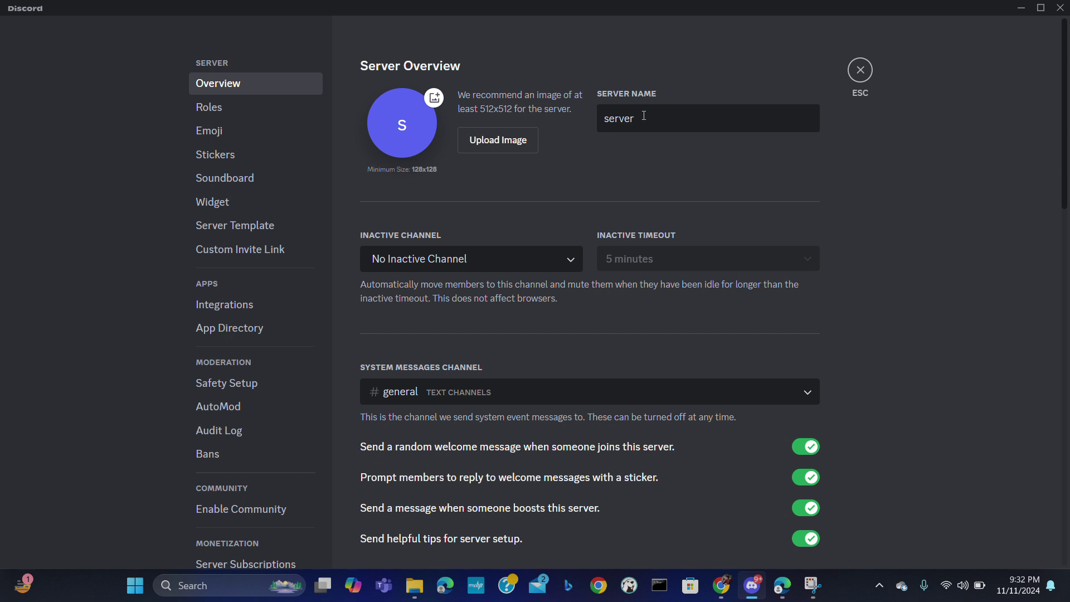
pyautogui.press('BackSpace')
pyautogui.press('BackSpace')
pyautogui.press('BackSpace')
pyautogui.press('BackSpace')
pyautogui.press('BackSpace')
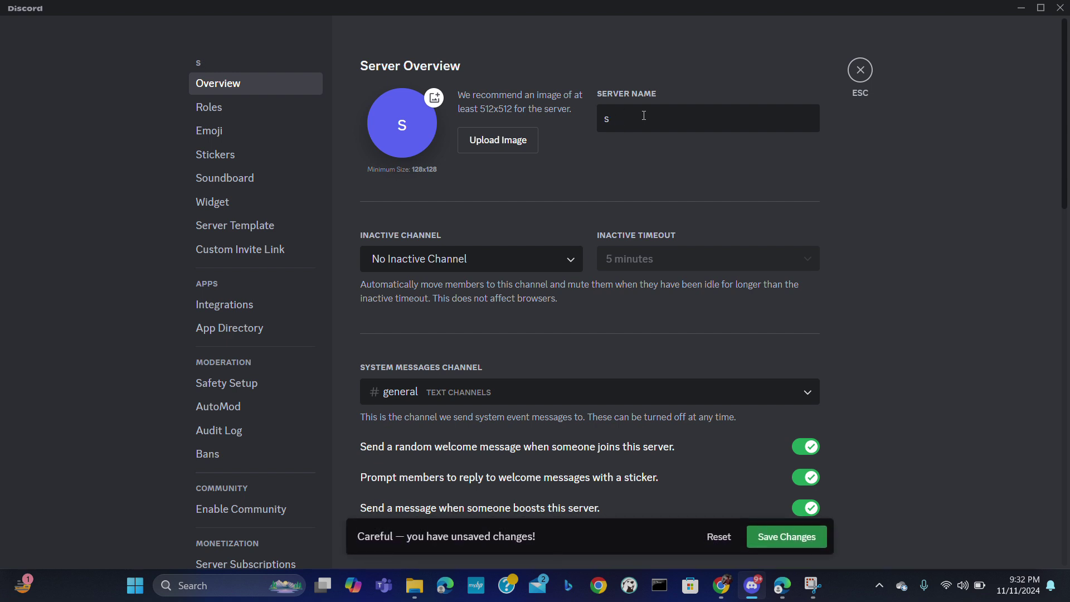
pyautogui.press('BackSpace')
pyautogui.write('Pro')
pyautogui.write('ject')
pyautogui.write('New')
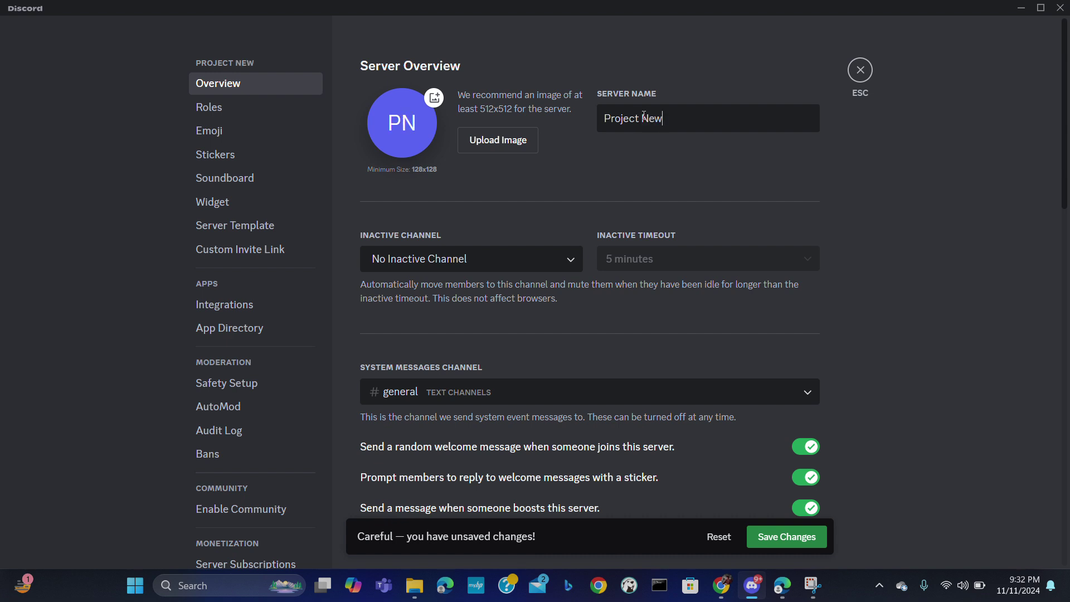
pyautogui.scroll(-2, 630, 265)
pyautogui.scroll(2, 631, 266)
pyautogui.scroll(-2, 535, 205)
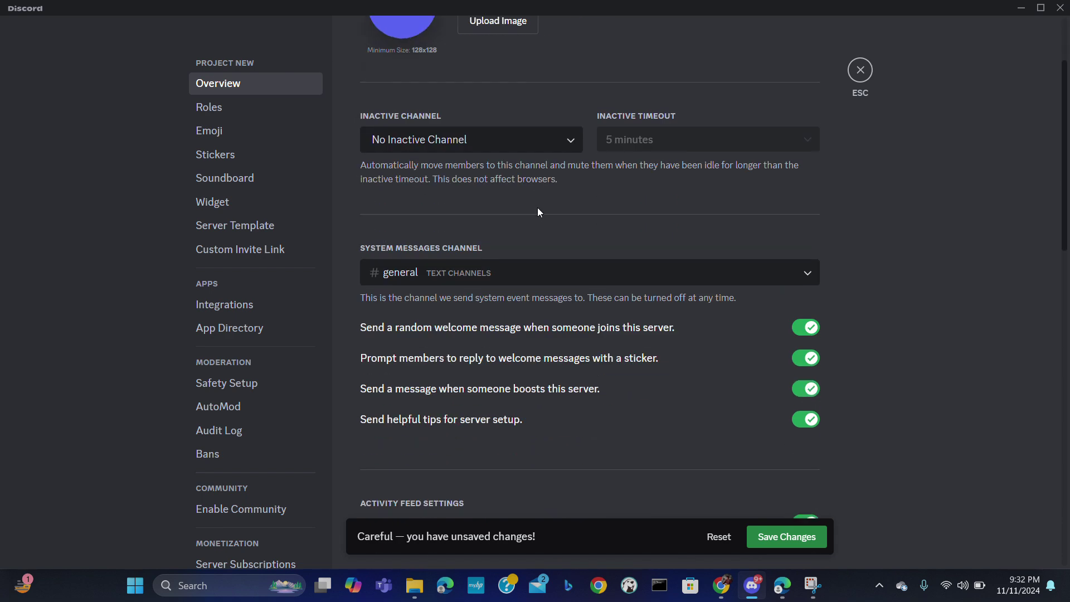
pyautogui.scroll(2, 537, 208)
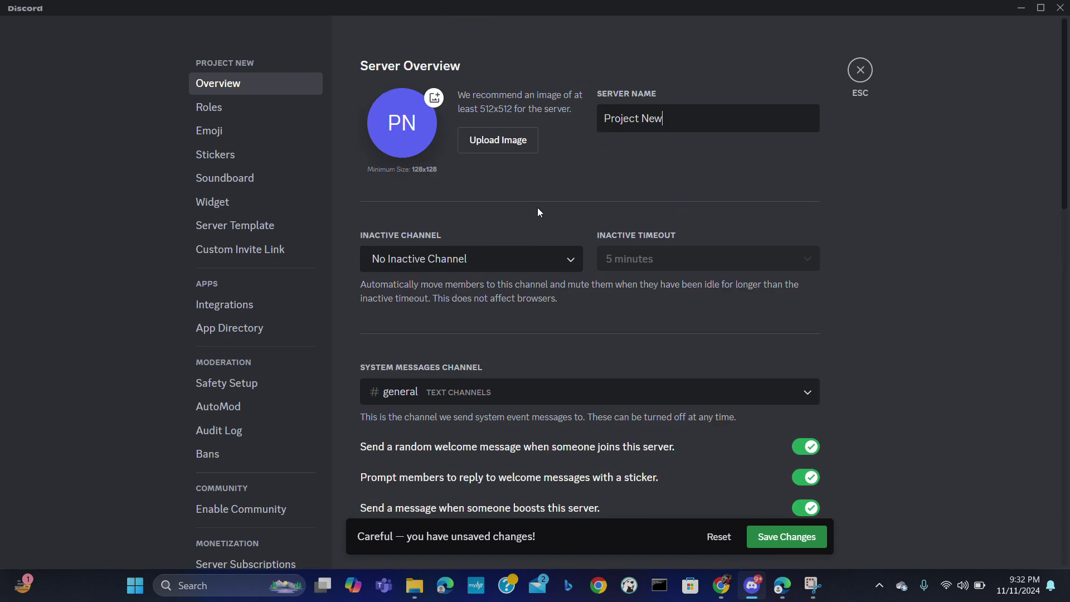
pyautogui.click(815, 539)
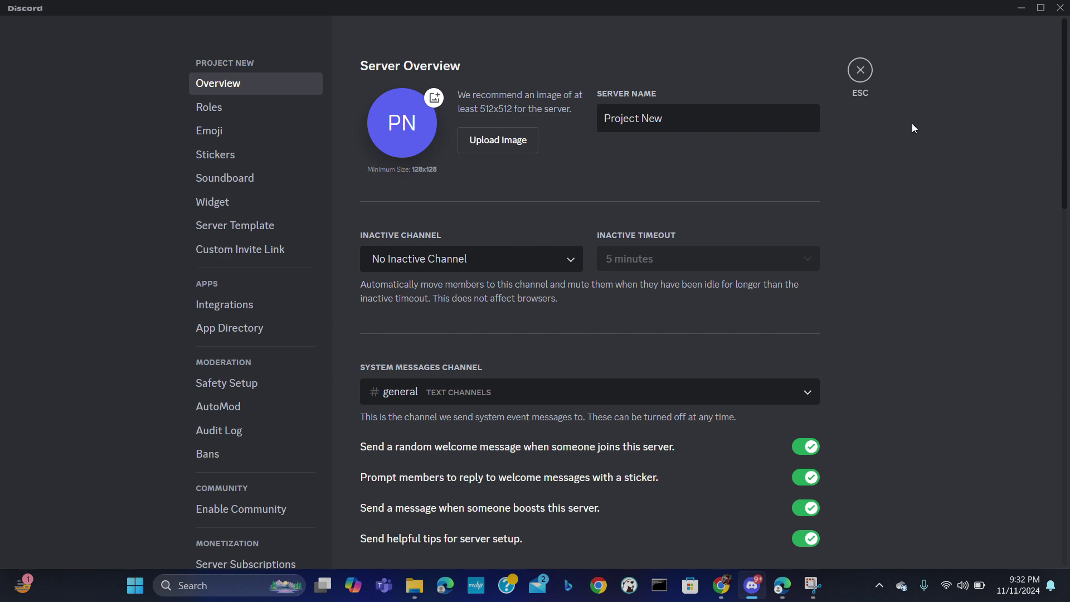
pyautogui.click(860, 69)
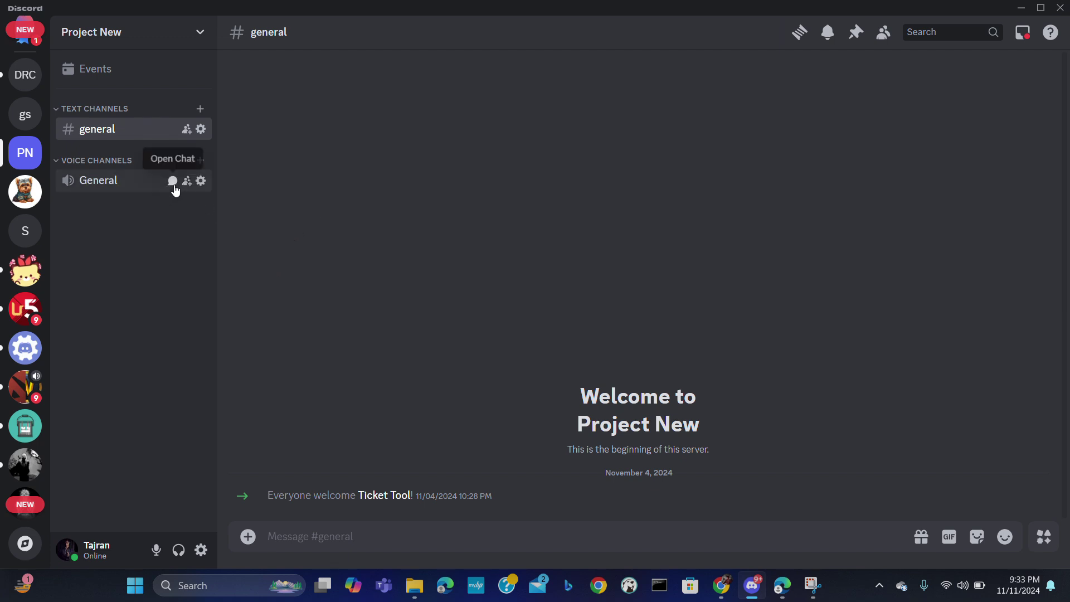
pyautogui.moveTo(172, 181)
pyautogui.click(200, 109)
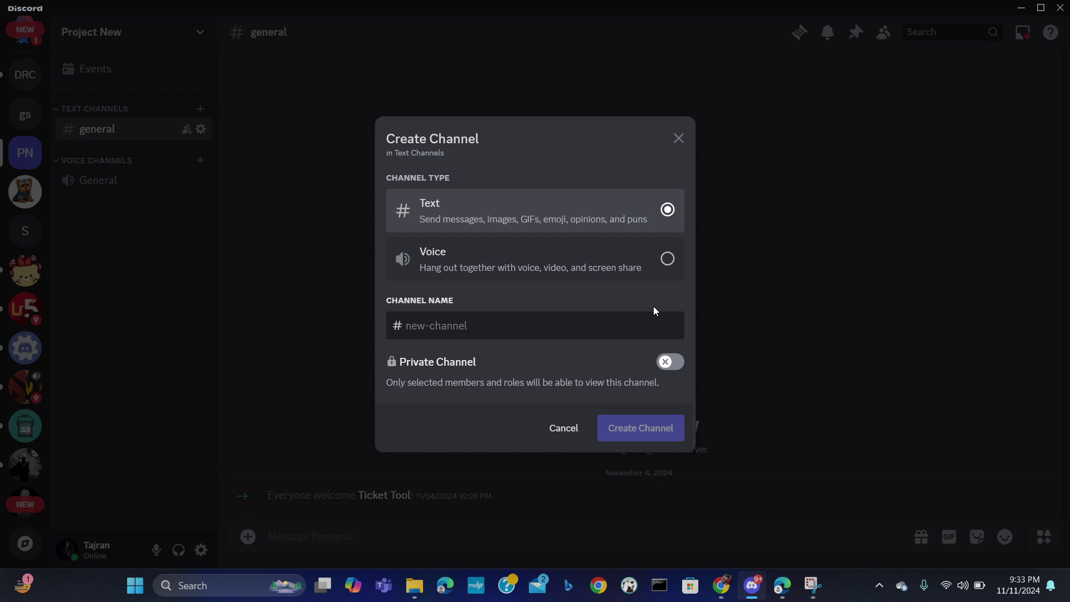
pyautogui.click(678, 139)
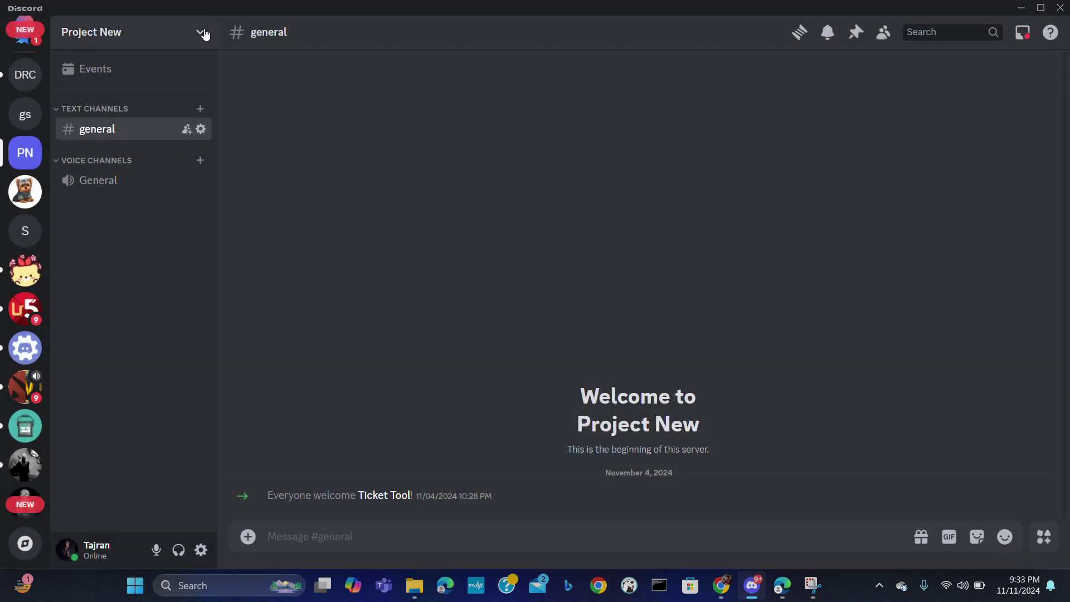
pyautogui.click(203, 33)
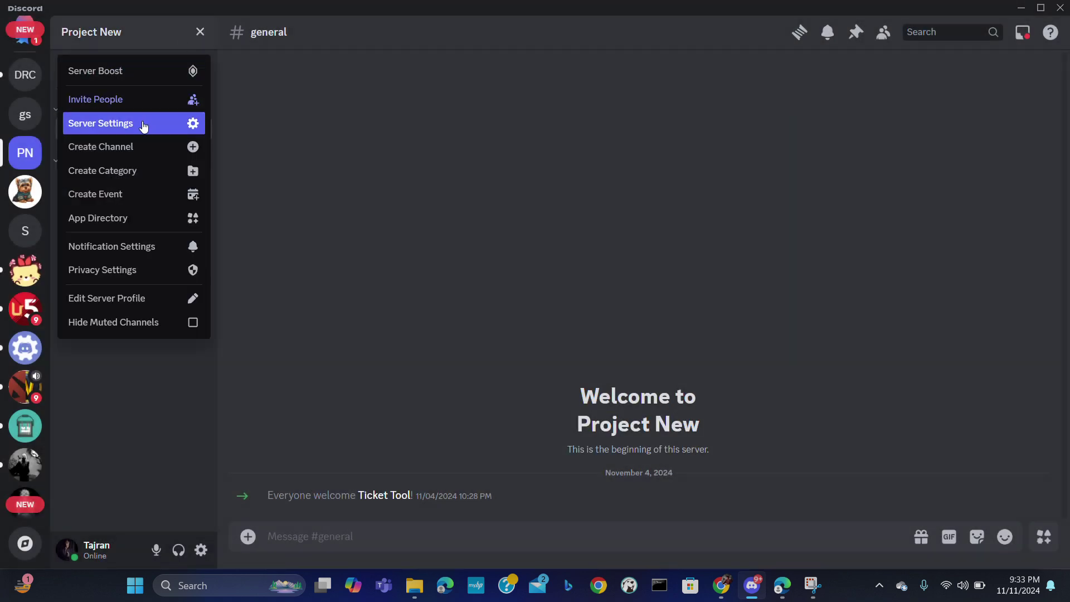
pyautogui.click(131, 171)
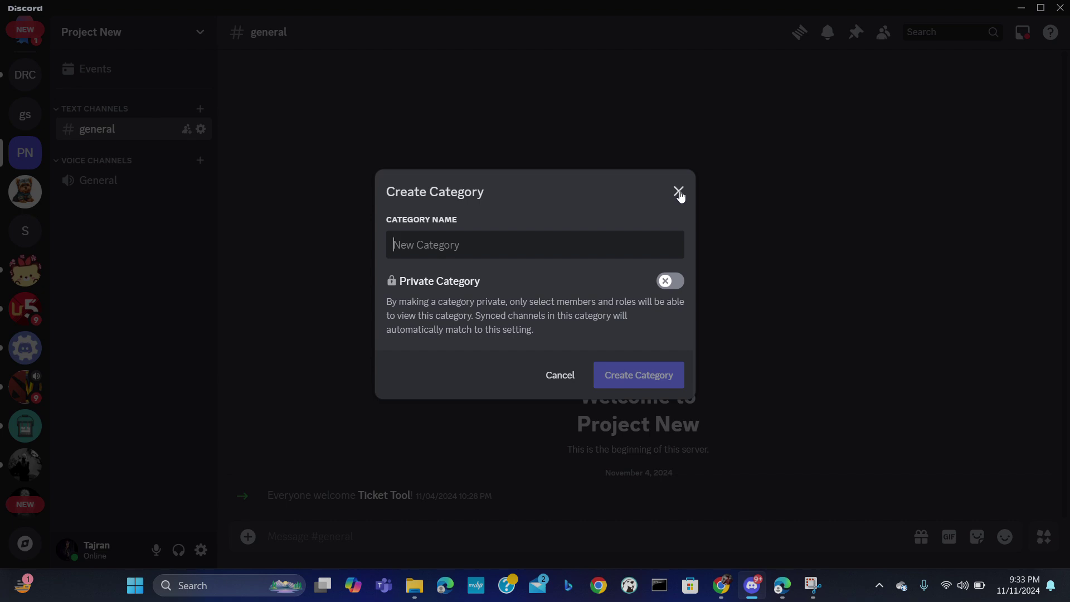
pyautogui.click(678, 192)
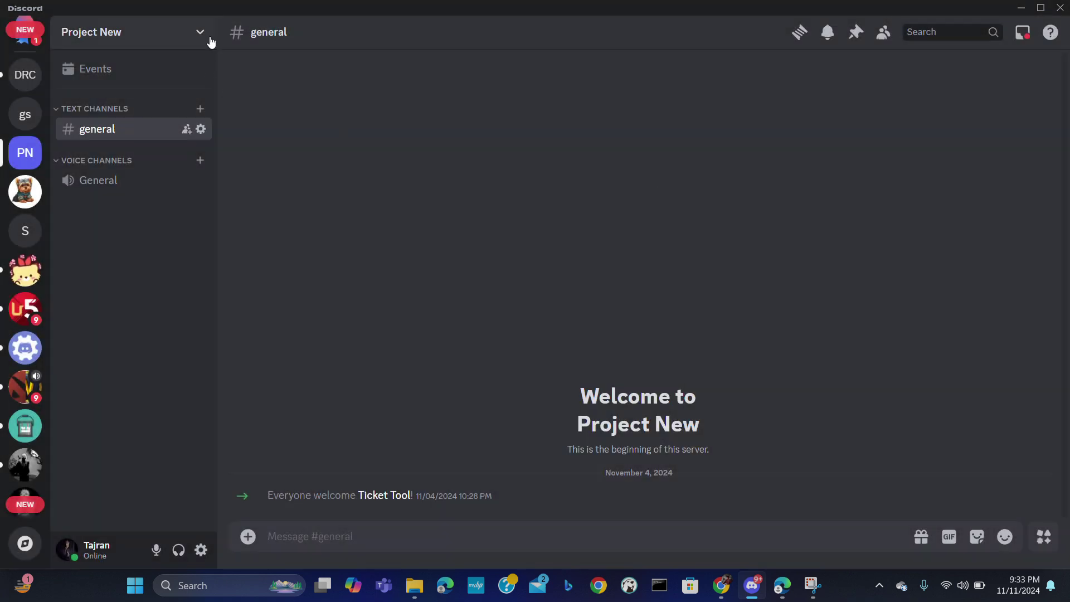
pyautogui.click(200, 32)
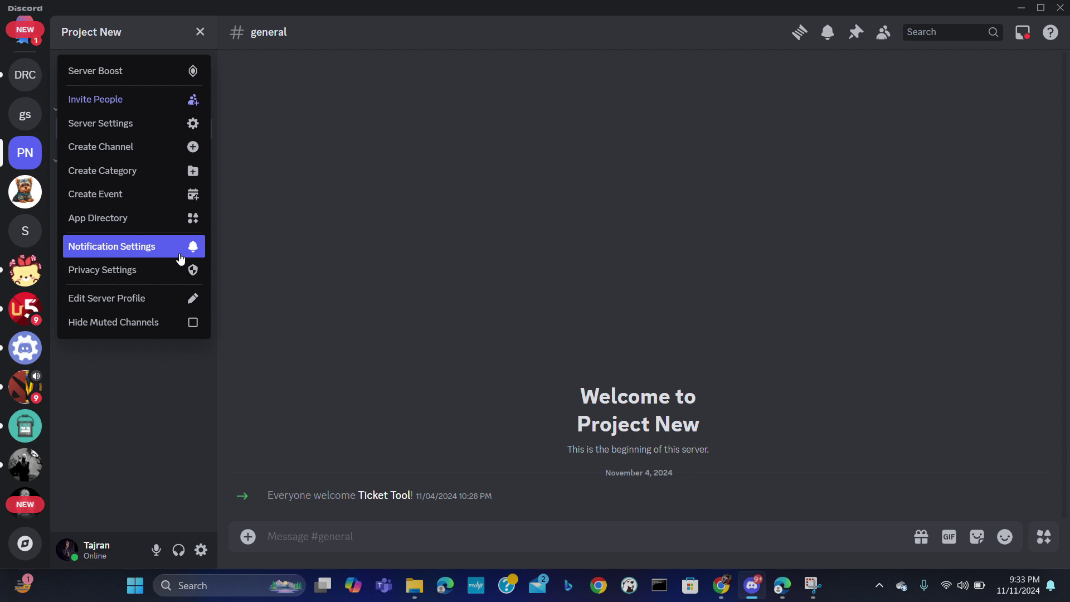
pyautogui.click(184, 119)
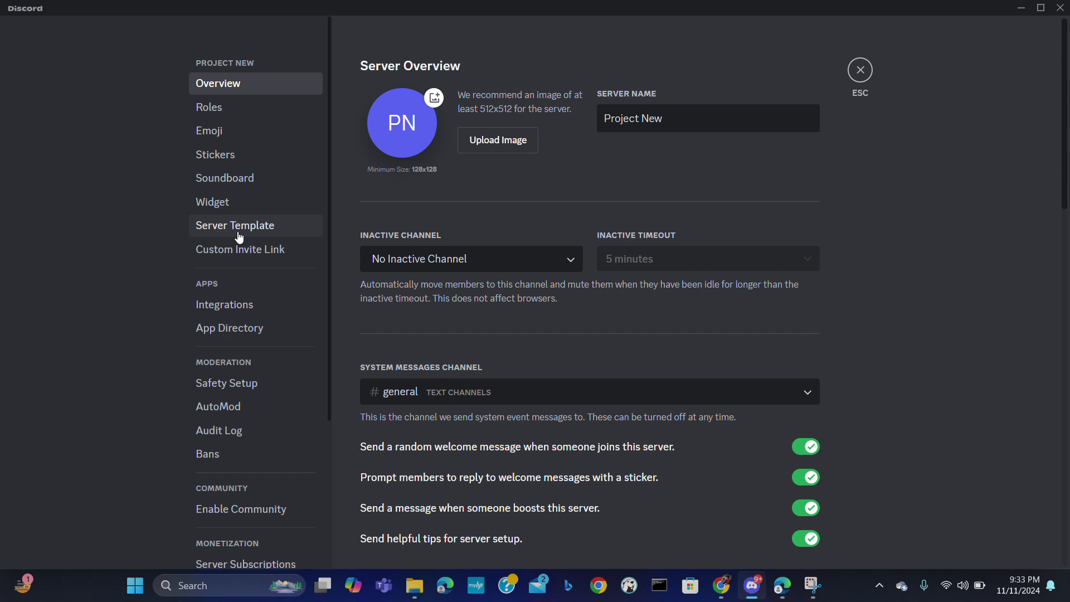
pyautogui.scroll(-3, 239, 236)
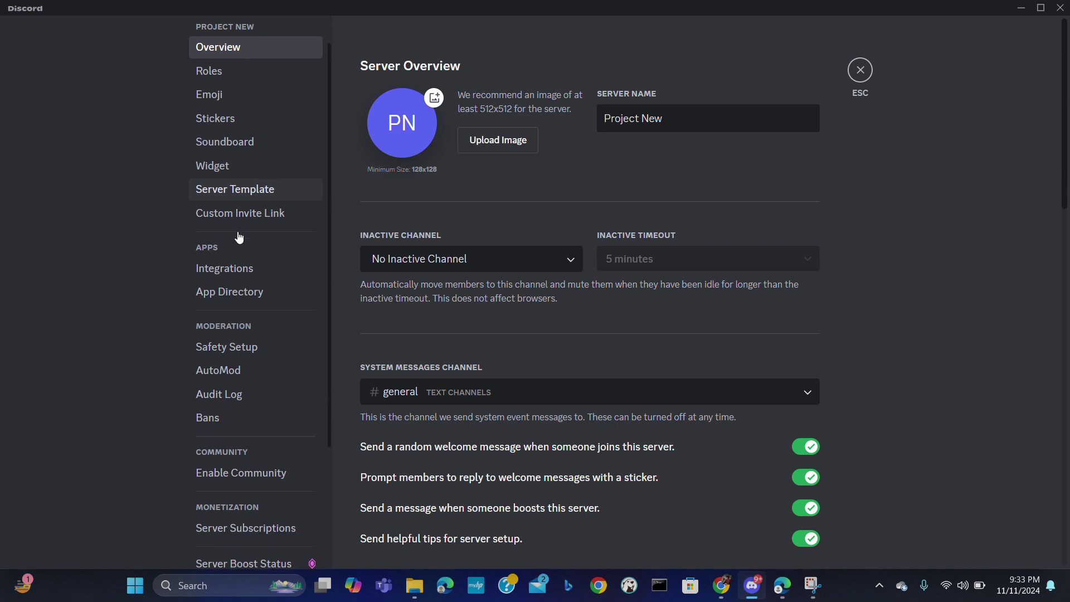
pyautogui.scroll(-3, 239, 236)
pyautogui.scroll(-1, 238, 237)
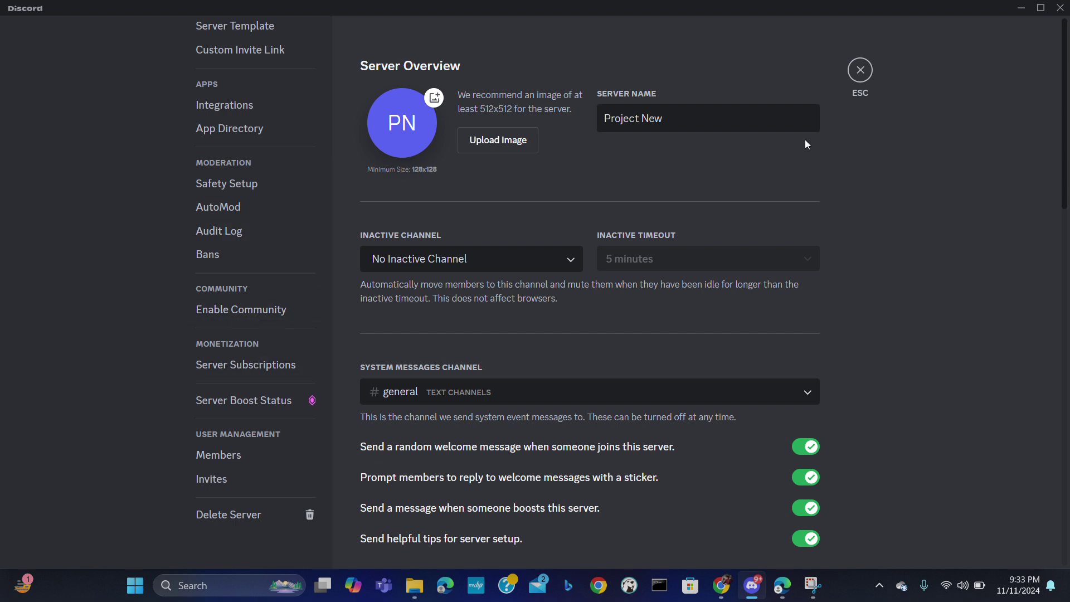
pyautogui.click(859, 68)
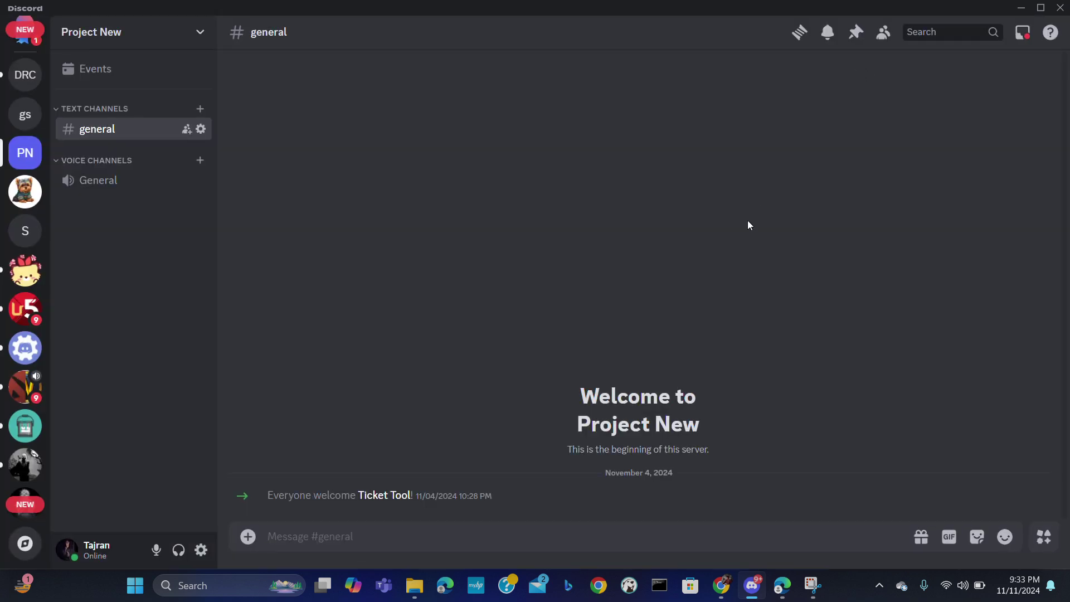
# Step: Create a 'tasks' text channel and a 'general-discussion' voice channel
pyautogui.click(200, 108)
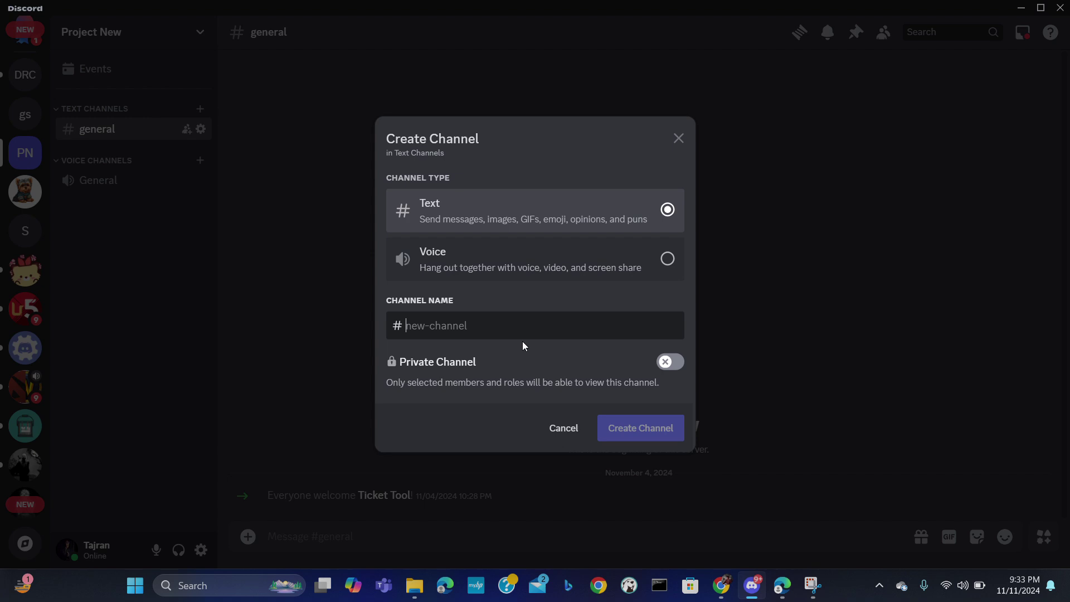
pyautogui.write('task')
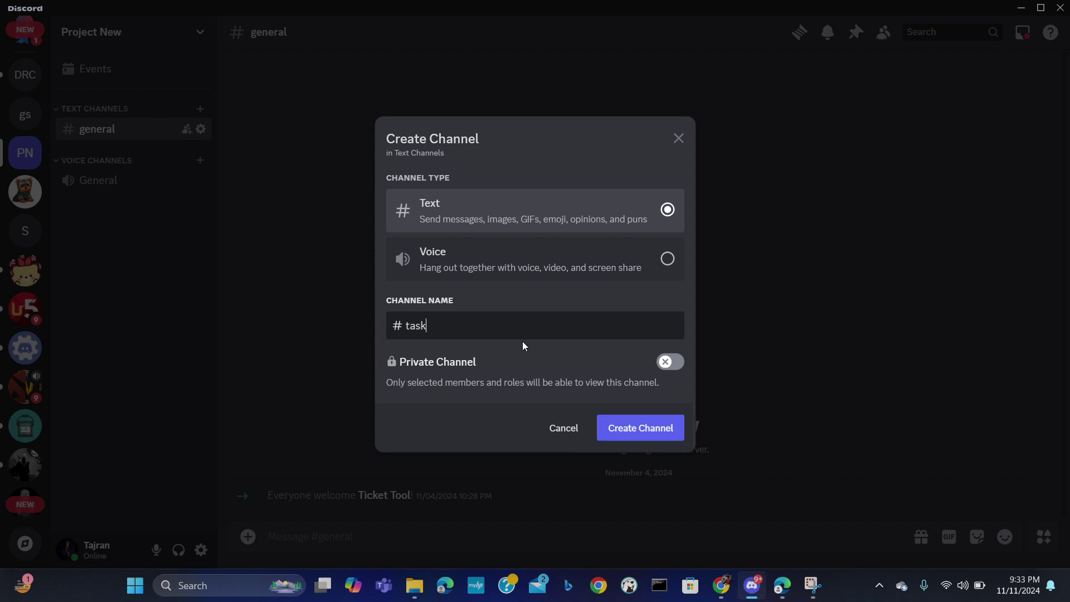
pyautogui.write('s')
pyautogui.click(641, 428)
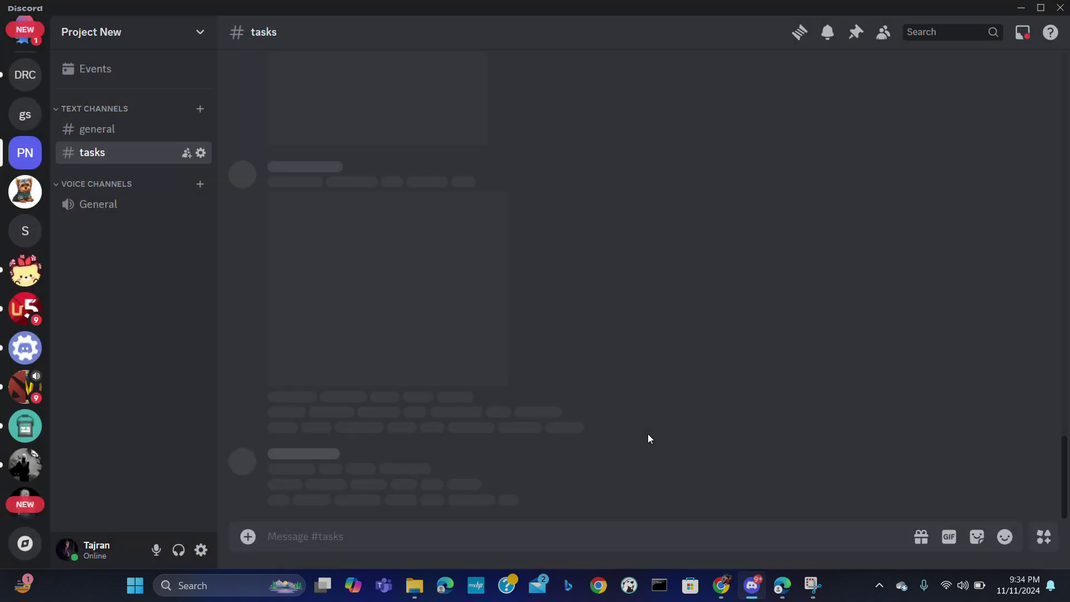
pyautogui.click(200, 184)
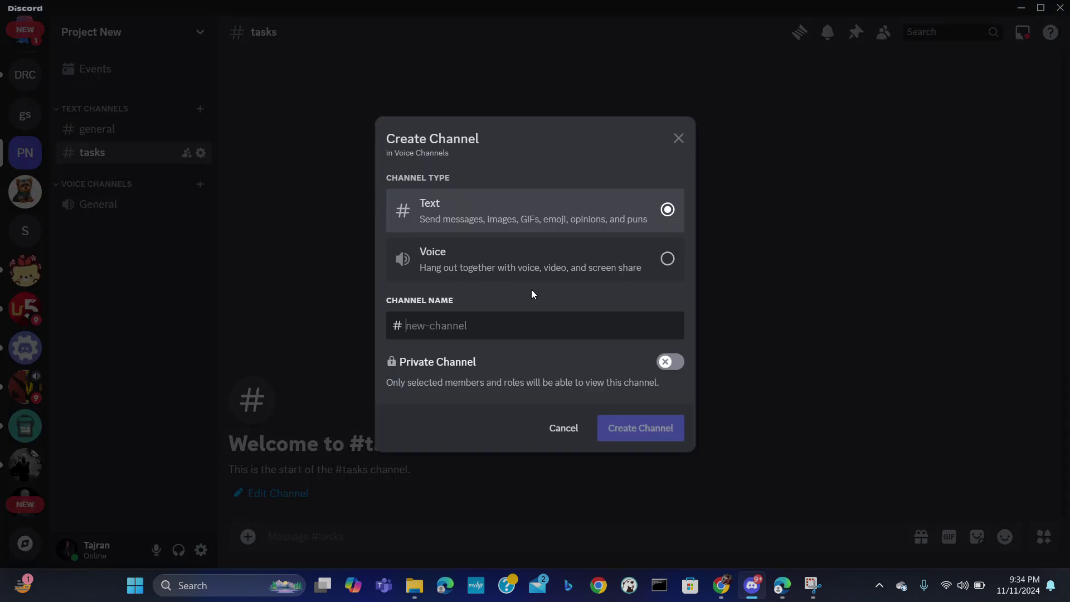
pyautogui.click(550, 261)
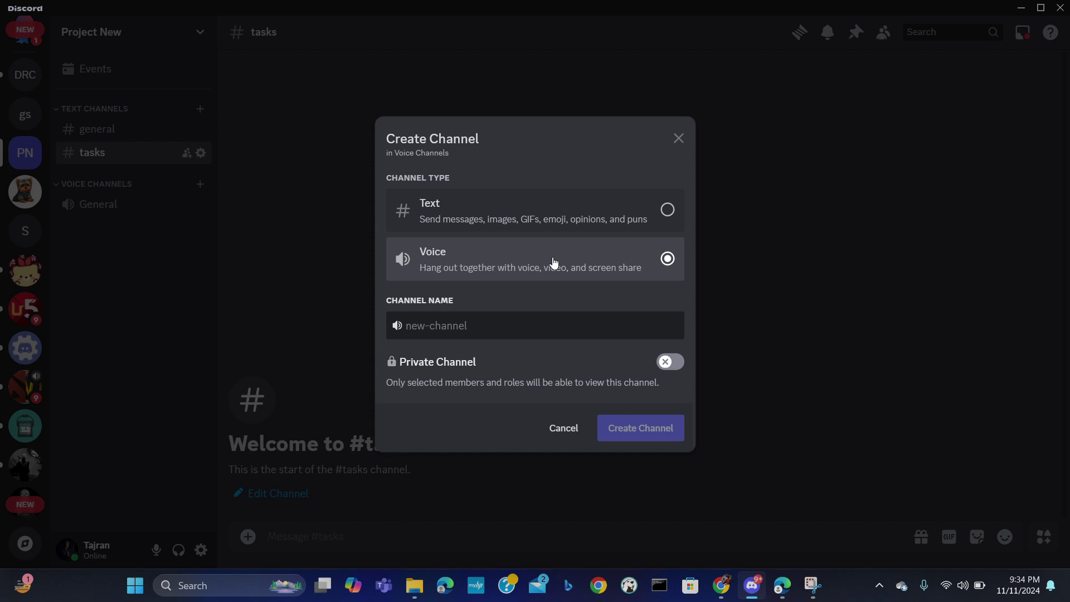
pyautogui.click(494, 325)
pyautogui.write('ge')
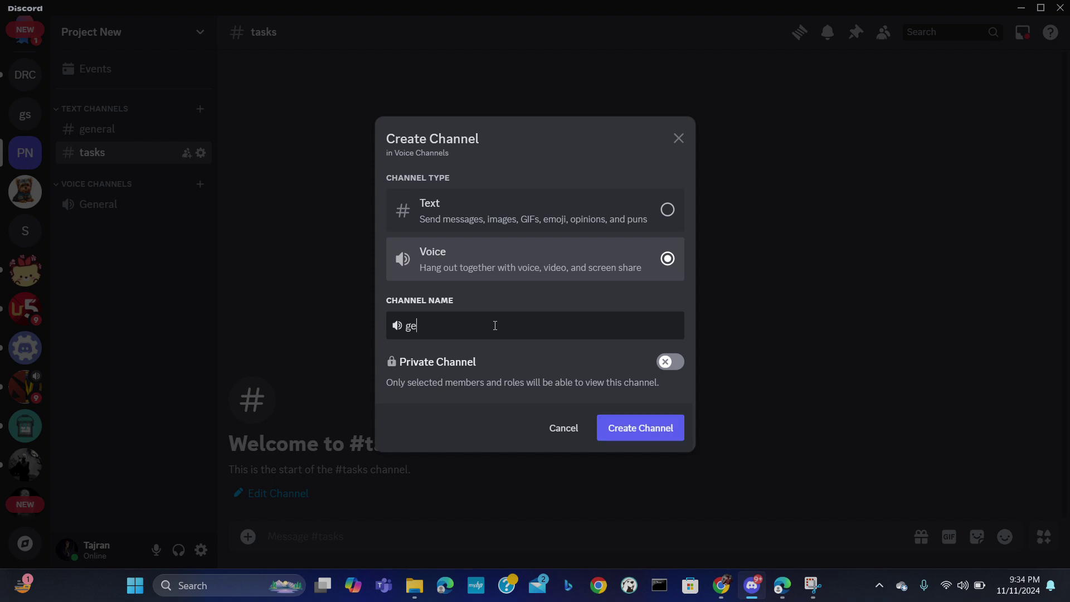
pyautogui.write('neral-')
pyautogui.write('dis')
pyautogui.write('cussi')
pyautogui.write('on')
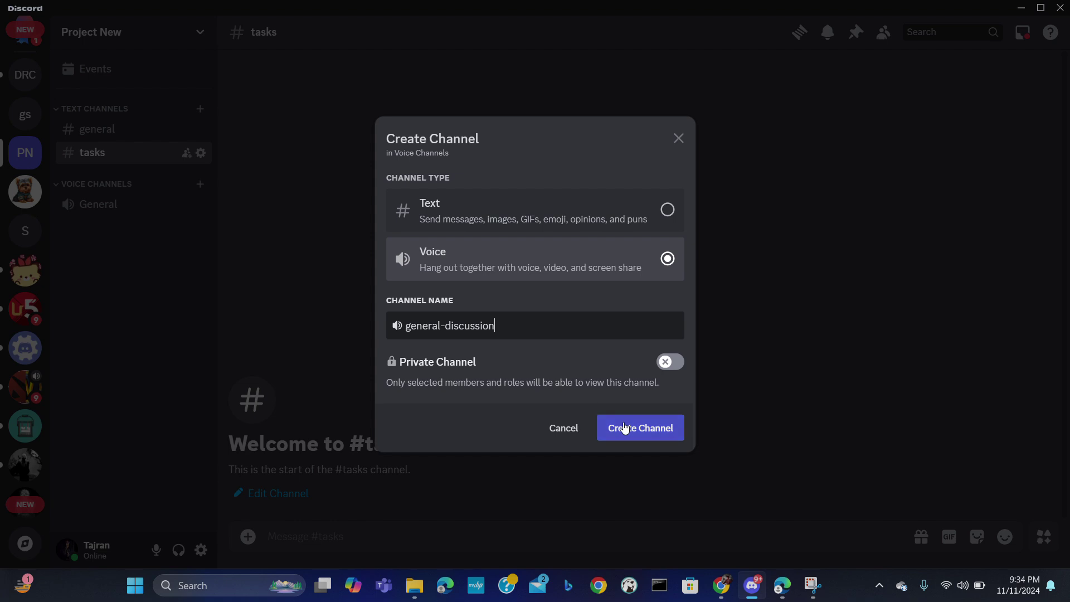
pyautogui.click(641, 428)
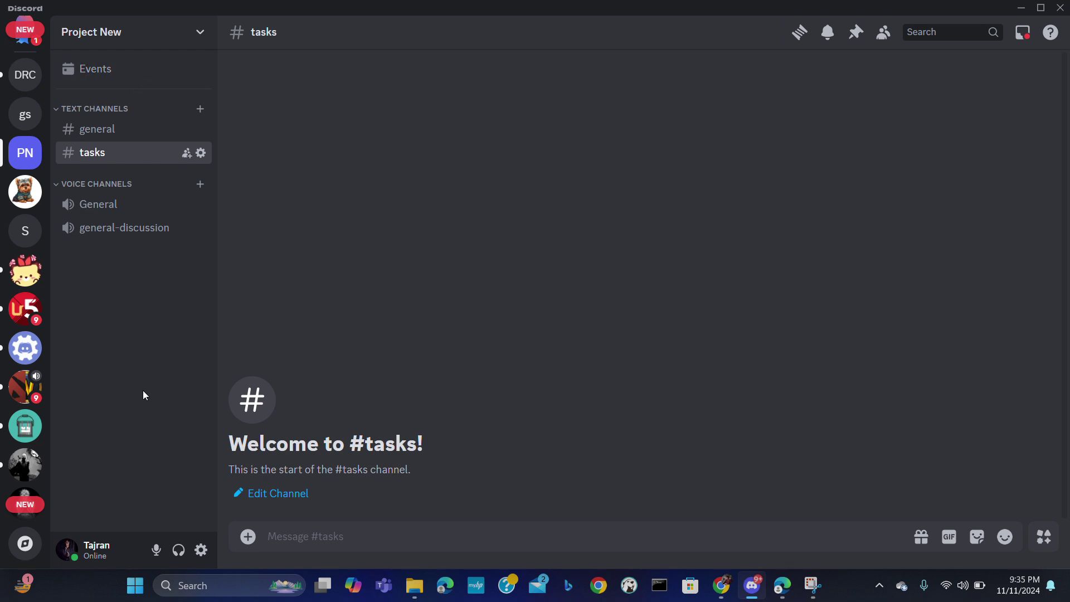
pyautogui.click(248, 535)
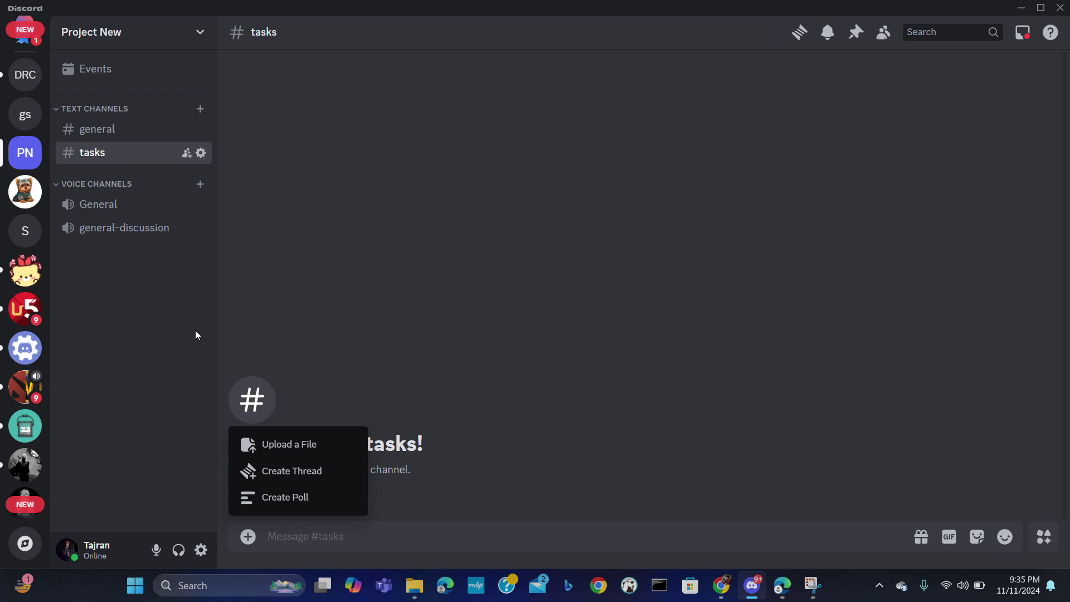
pyautogui.click(173, 335)
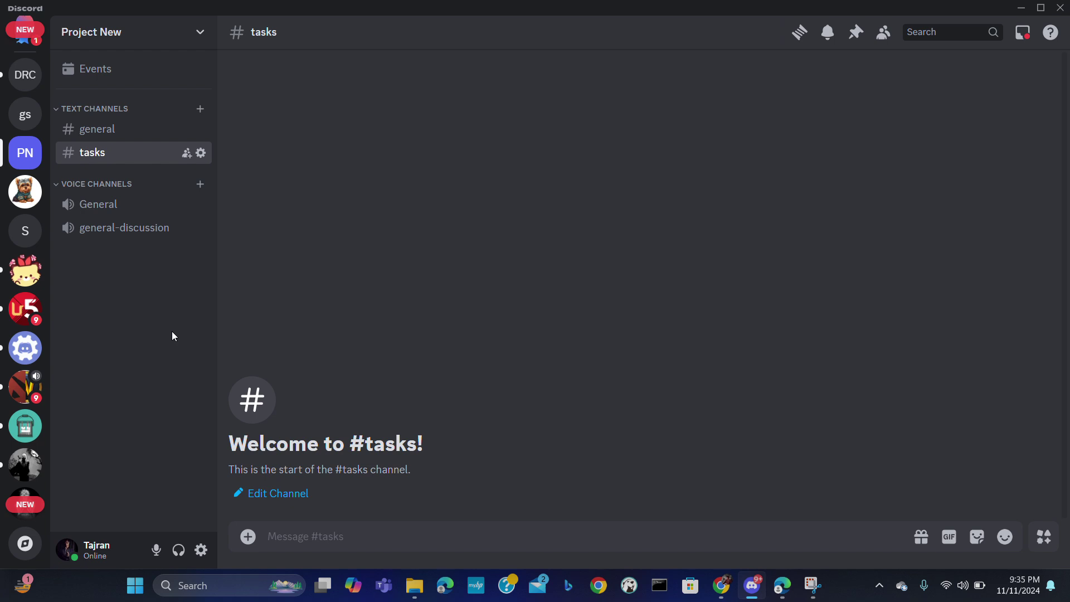